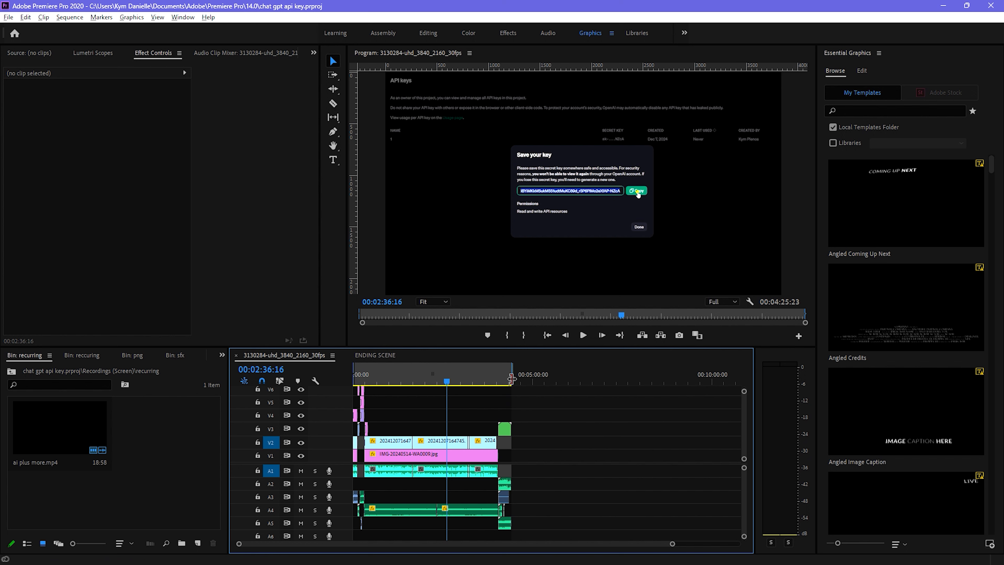
# Extend the sequence's out point to the end of the last clips and mark an in point at 00:01:11:21.
pyautogui.moveTo(513, 380); pyautogui.dragTo(515, 381)
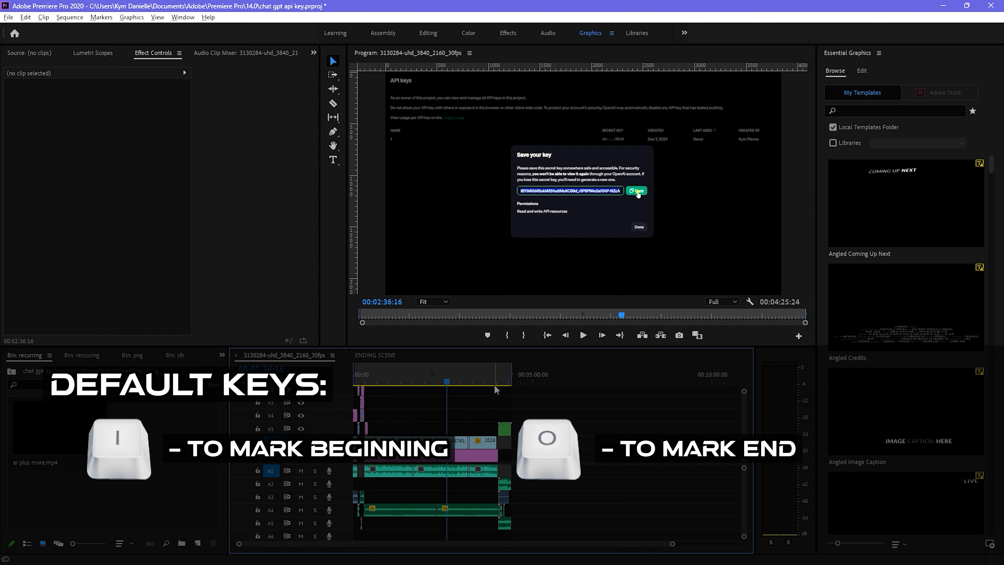
pyautogui.click(490, 381)
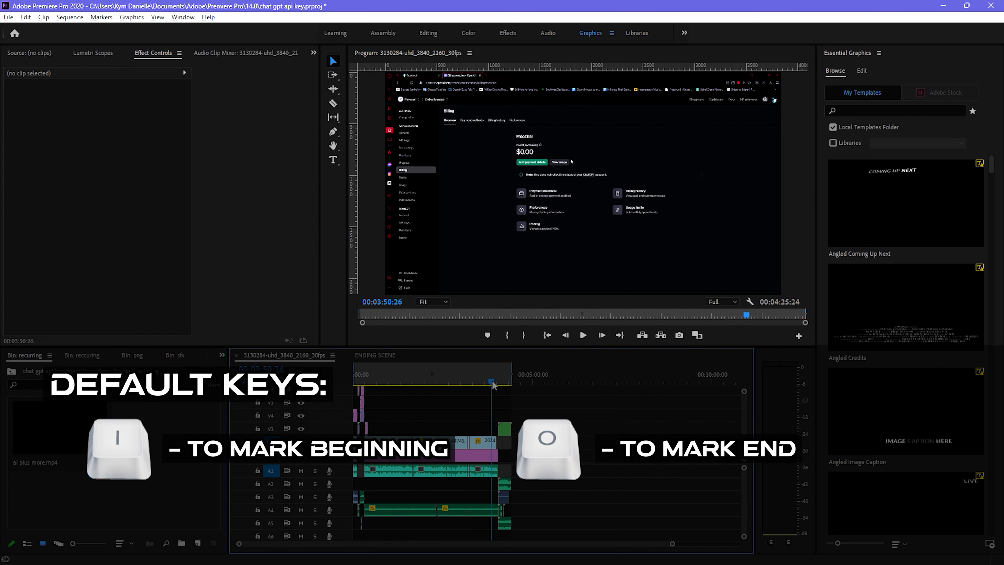
pyautogui.moveTo(492, 381); pyautogui.dragTo(397, 383)
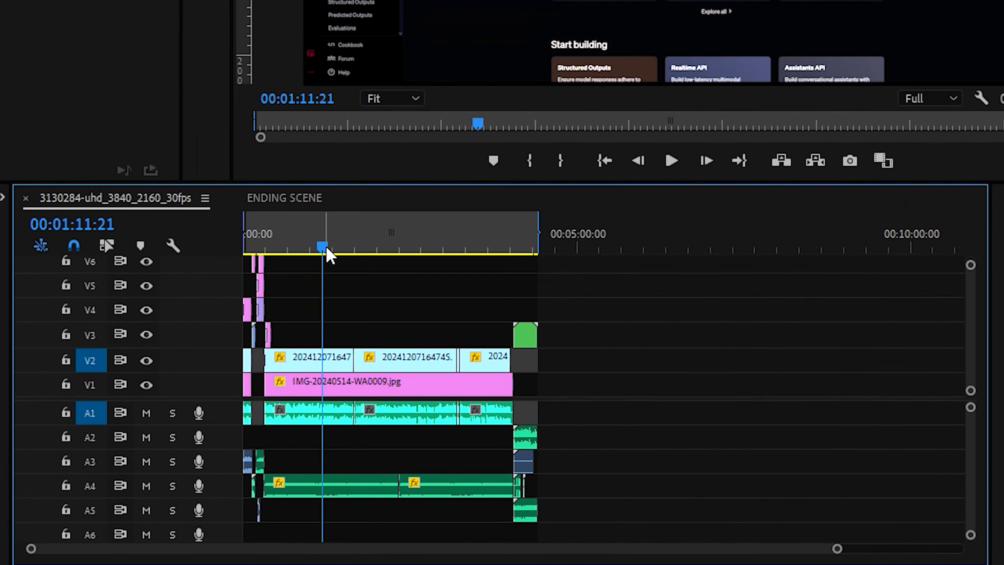
pyautogui.press('i')
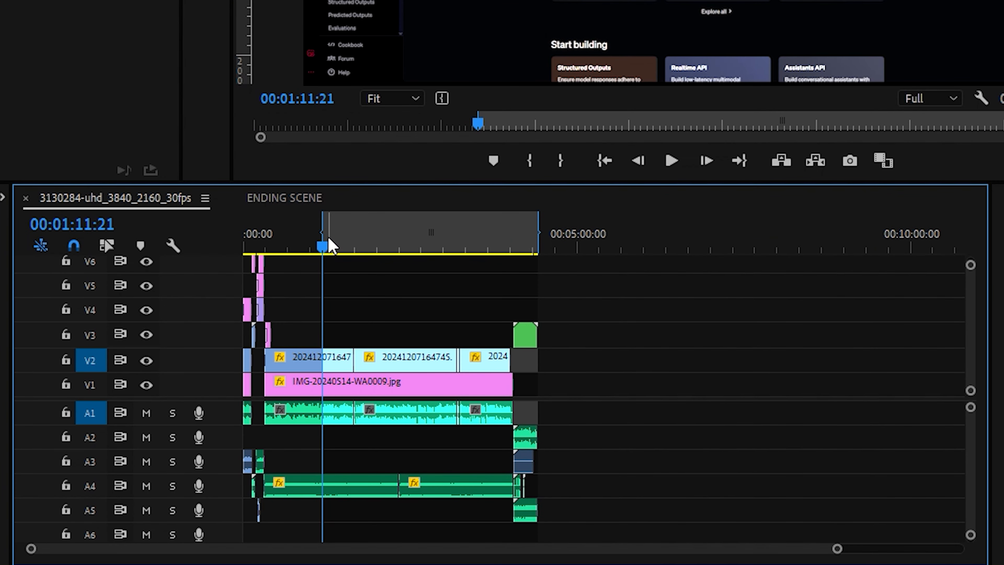
# Move the in point back to the start of the sequence and place the playhead at 00:02:33:27.
pyautogui.moveTo(322, 233); pyautogui.dragTo(221, 238)
pyautogui.click(405, 243)
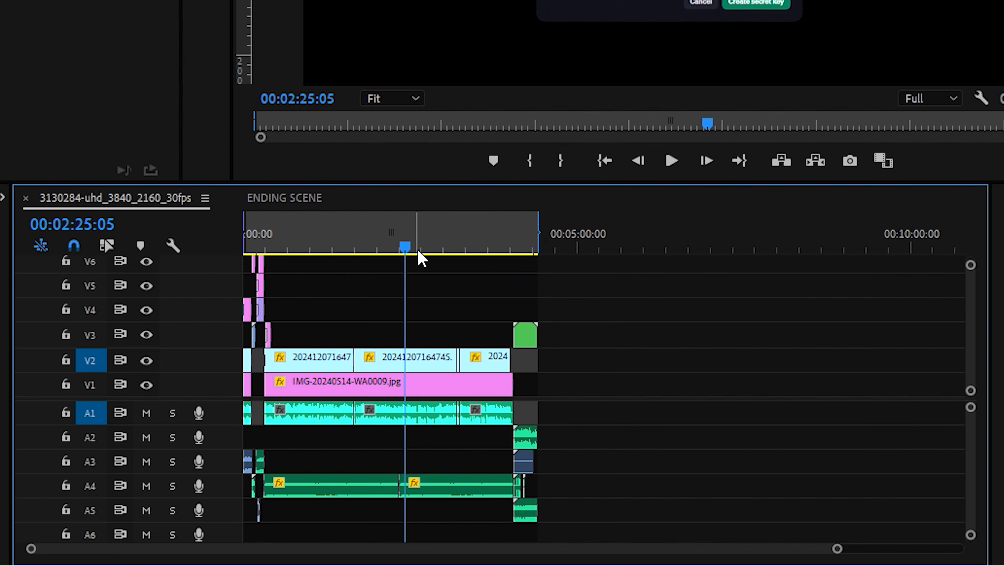
pyautogui.moveTo(420, 252)
pyautogui.mouseDown()
pyautogui.moveTo(426, 240)
pyautogui.moveTo(414, 243)
pyautogui.mouseUp()
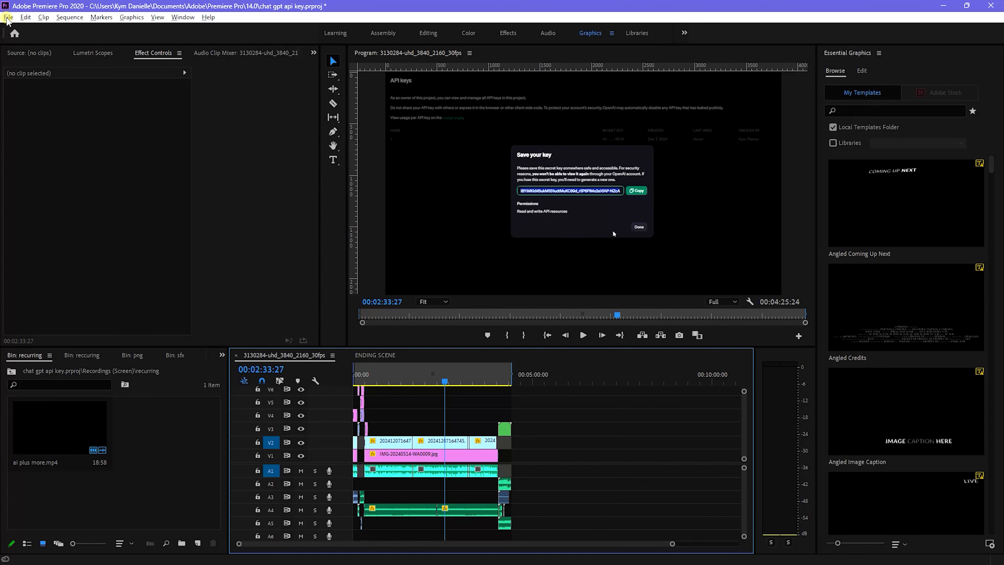
# Open the media export settings for the sequence and try Match Sequence Settings, switching it on and off again.
pyautogui.click(8, 19)
pyautogui.click(61, 325)
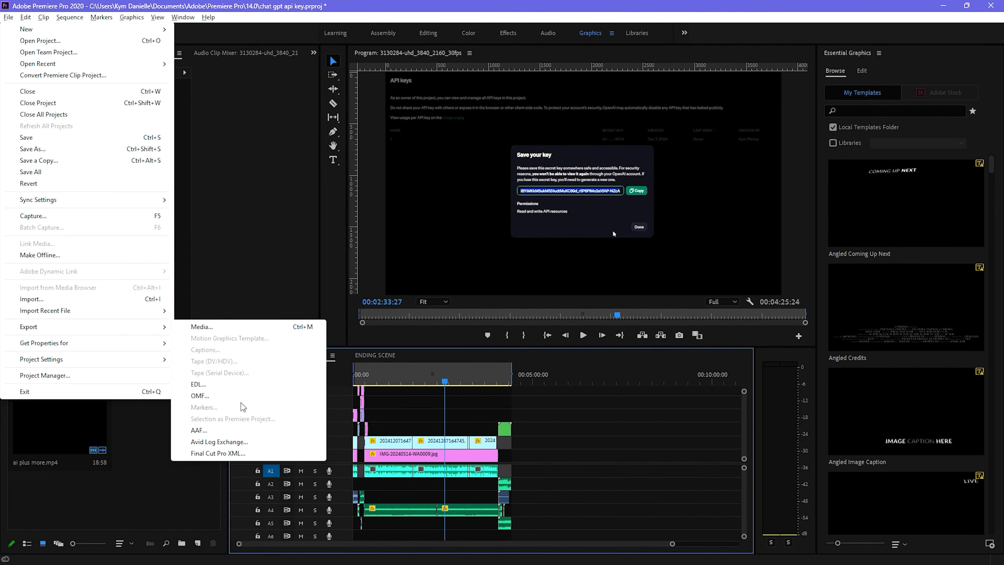
pyautogui.click(216, 329)
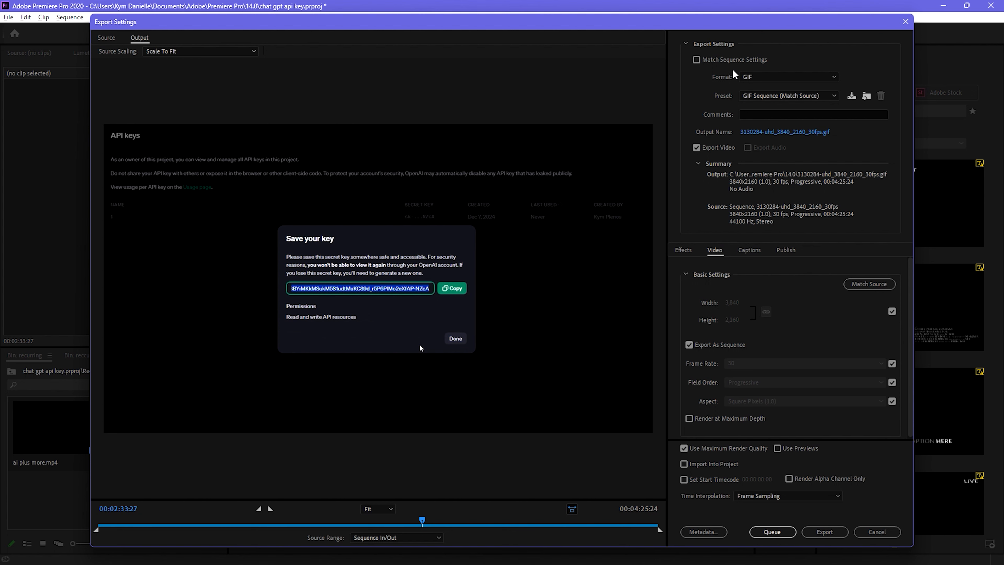
pyautogui.click(698, 60)
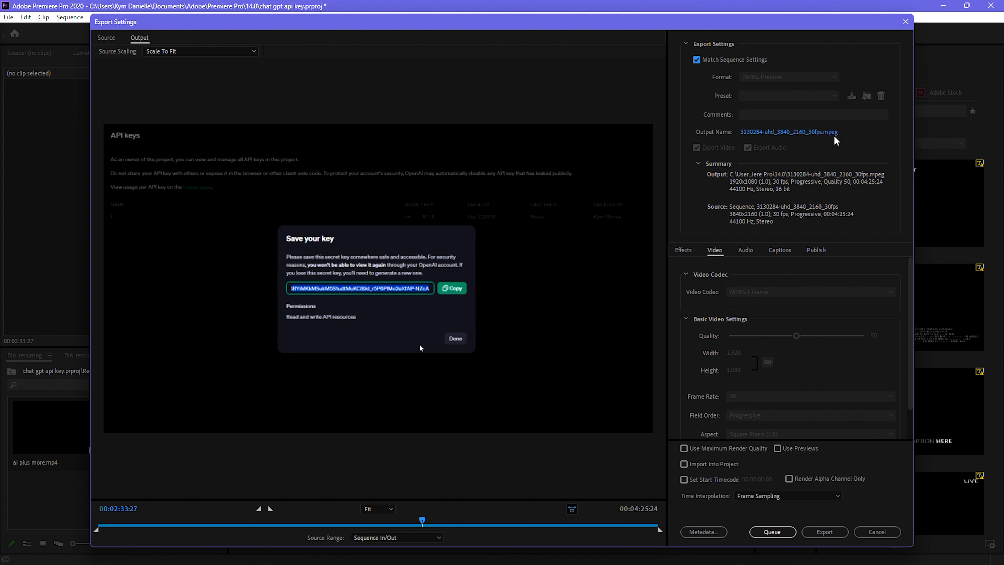
pyautogui.click(698, 63)
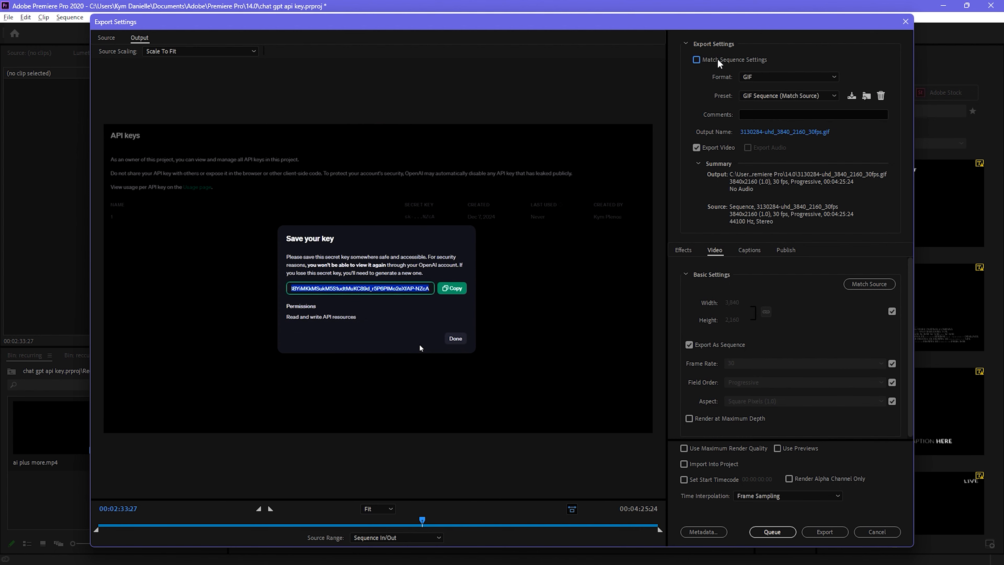
# Set the export format to H.264 and enable Use Maximum Render Quality.
pyautogui.click(765, 78)
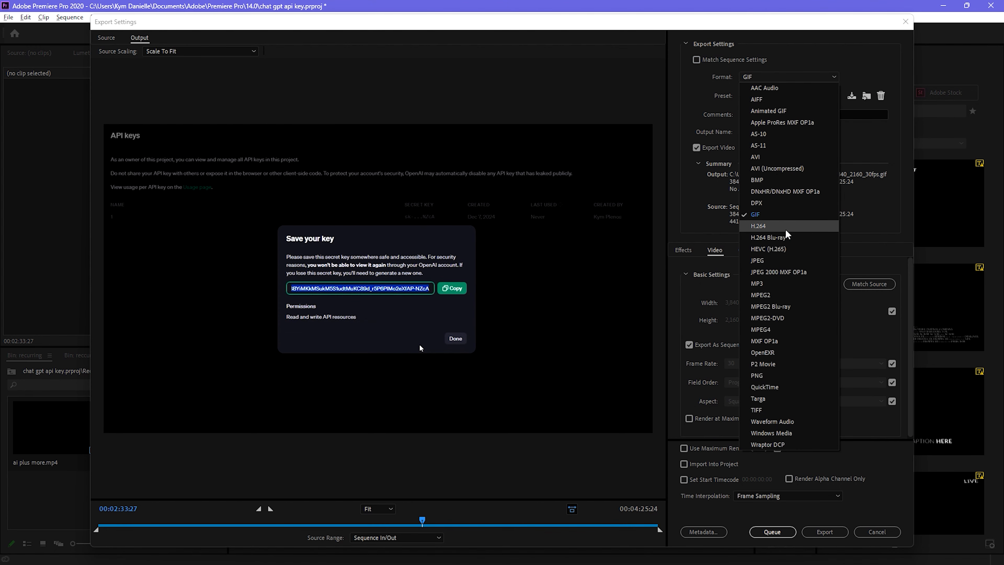
pyautogui.click(764, 227)
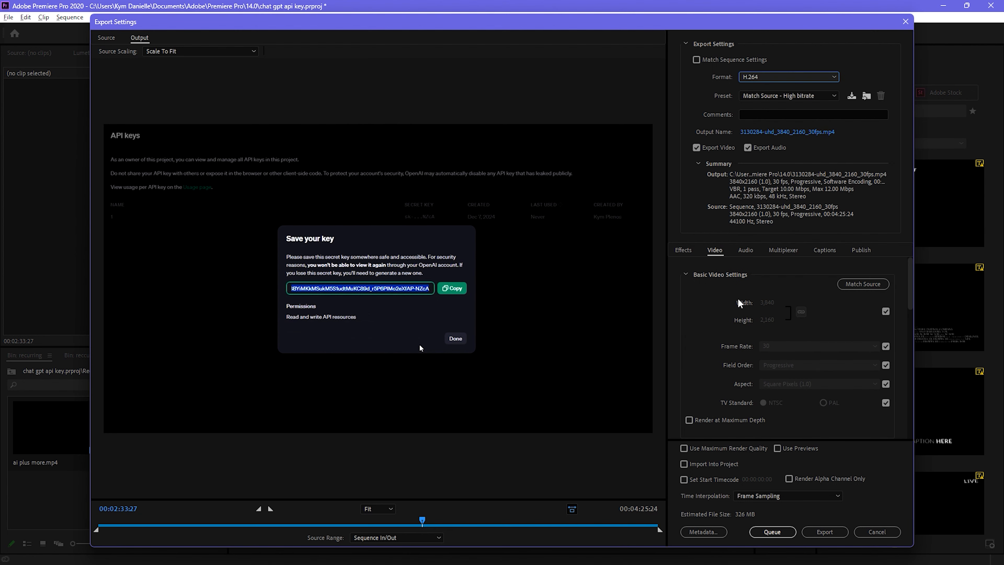
pyautogui.click(715, 449)
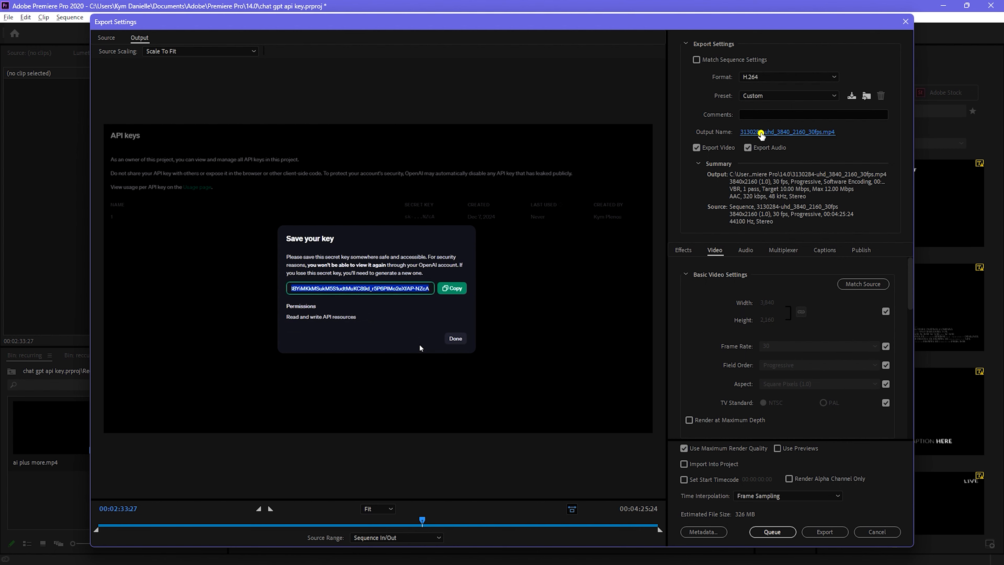
# Open the output file's name and location for editing, and close the export settings without exporting.
pyautogui.click(749, 133)
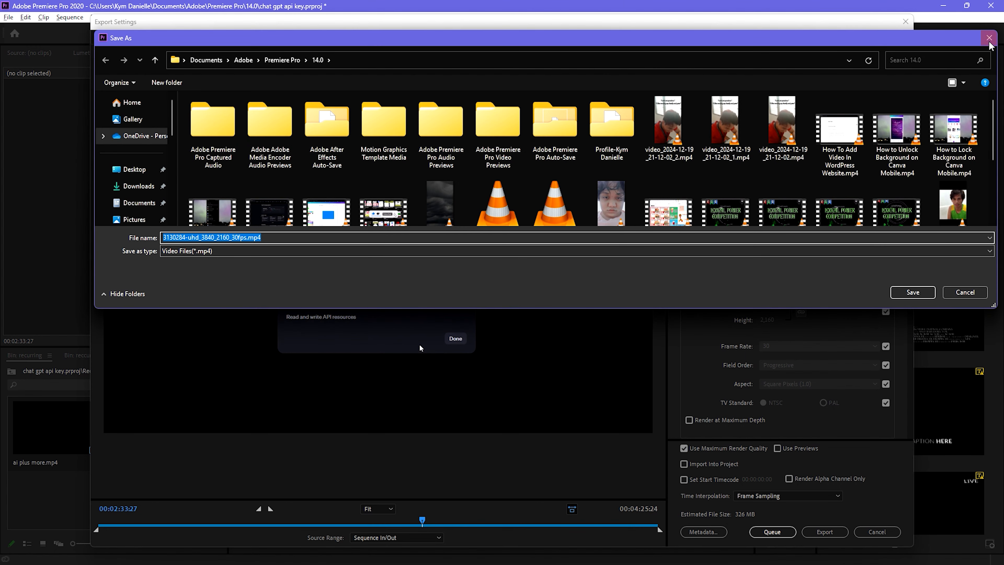
pyautogui.press('Return')
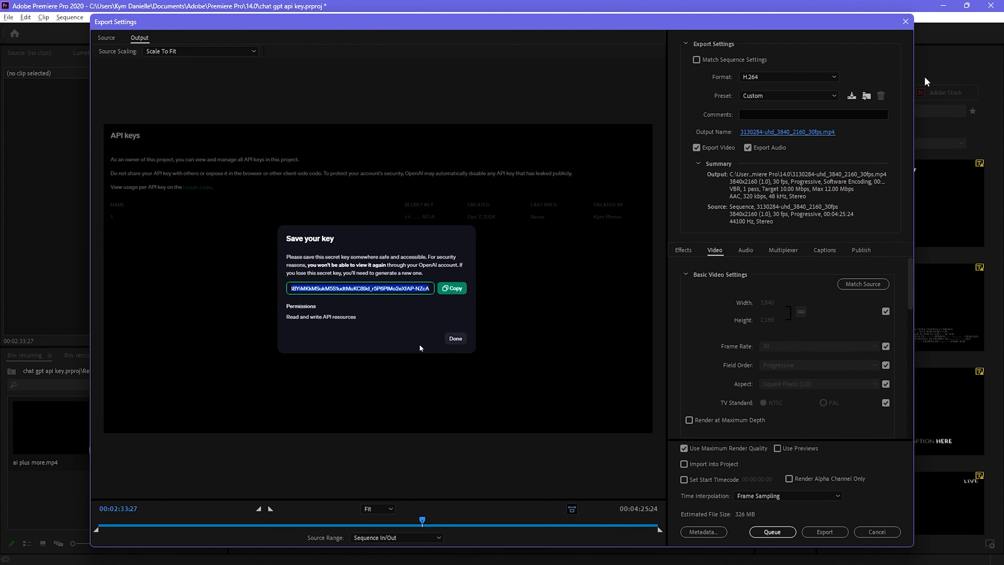
pyautogui.click(906, 21)
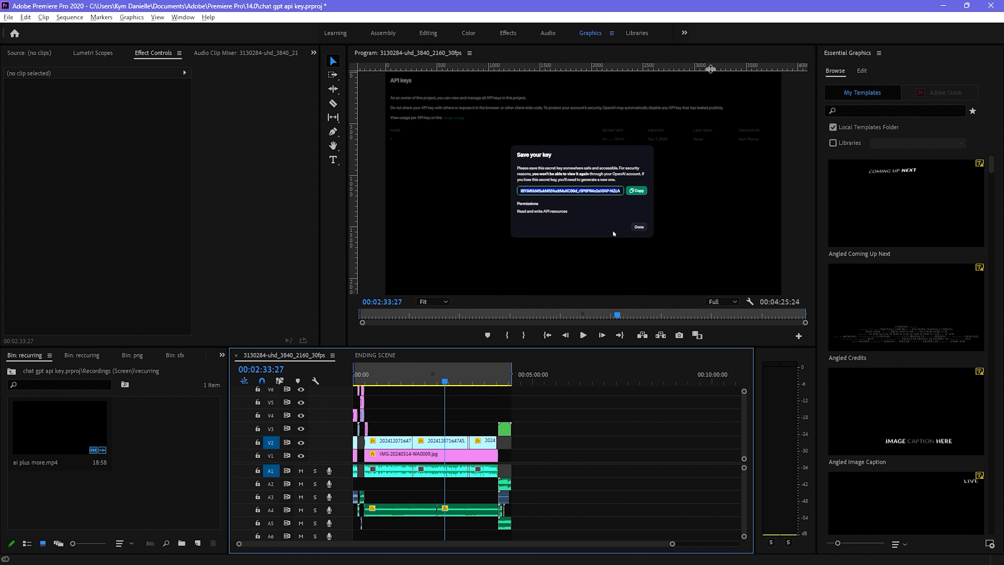
# Search Windows for the media encoder and launch Adobe Media Encoder.
pyautogui.press('super')
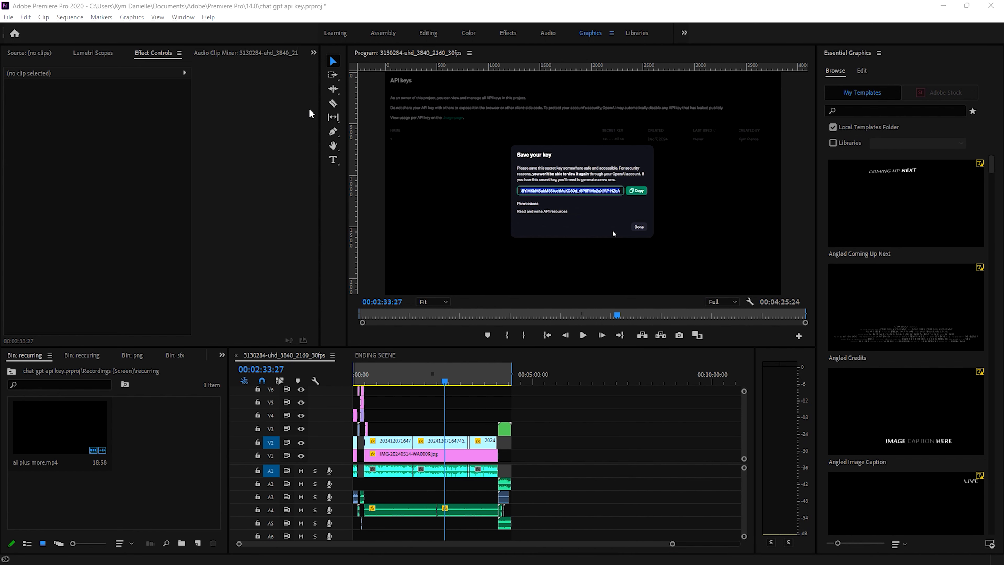
pyautogui.write('media')
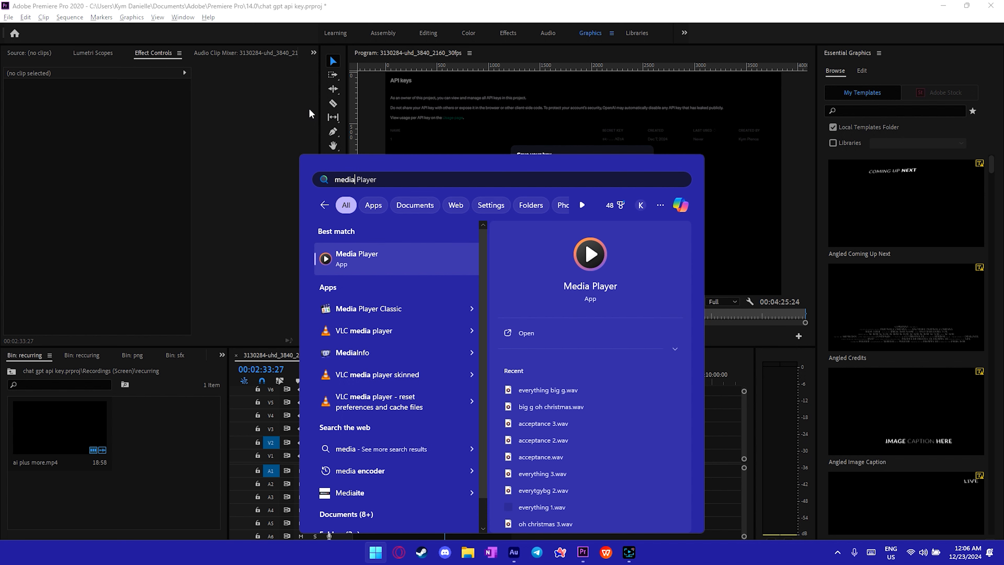
pyautogui.write(' enc')
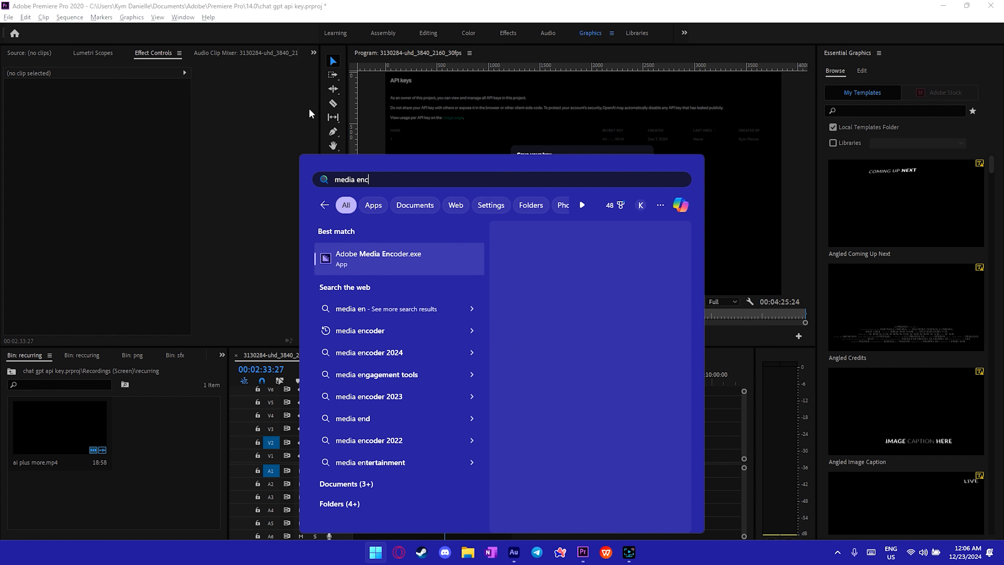
pyautogui.press('Return')
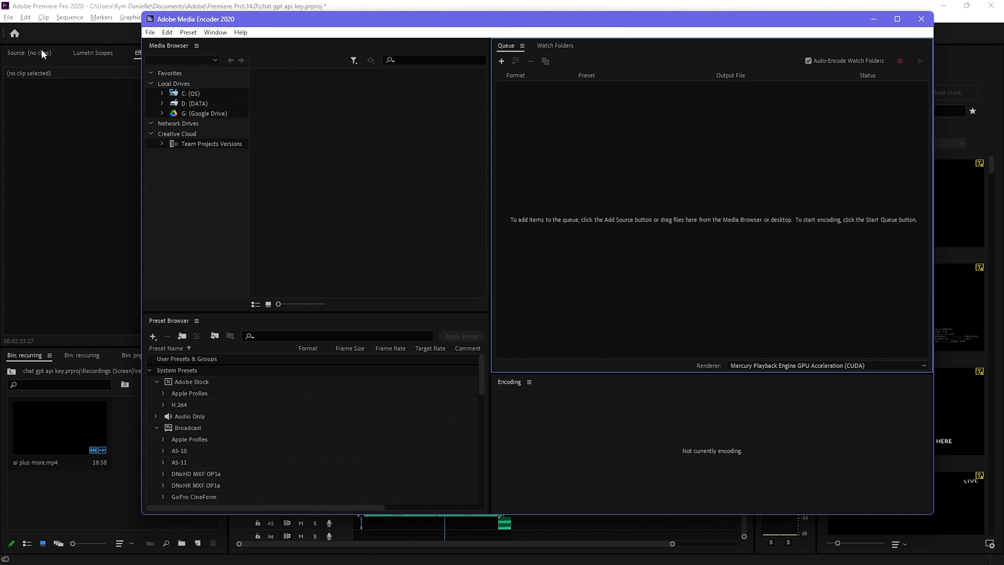
# Return to Premiere Pro and check the project's file name and folder in the Save As dialog without saving.
pyautogui.click(8, 18)
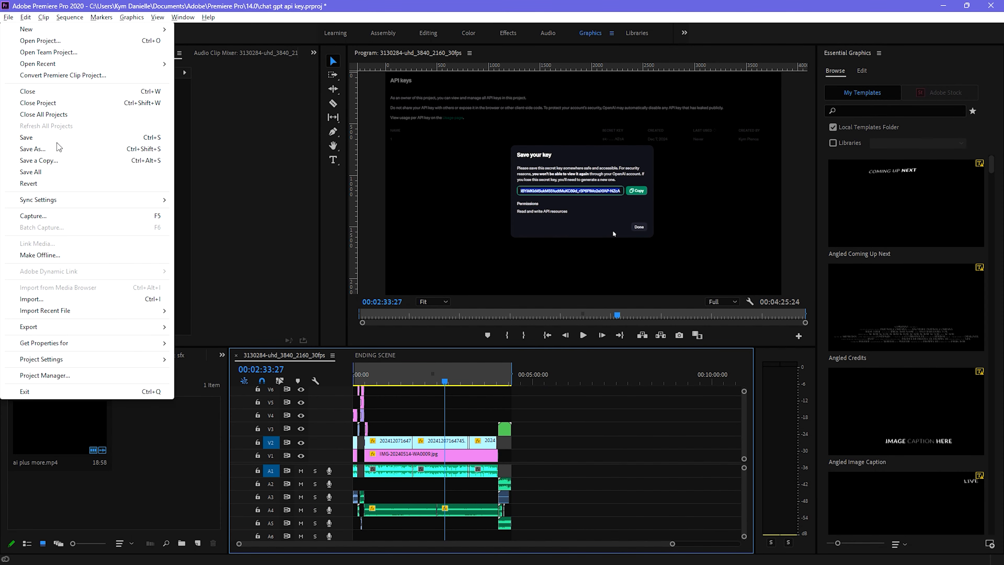
pyautogui.click(55, 152)
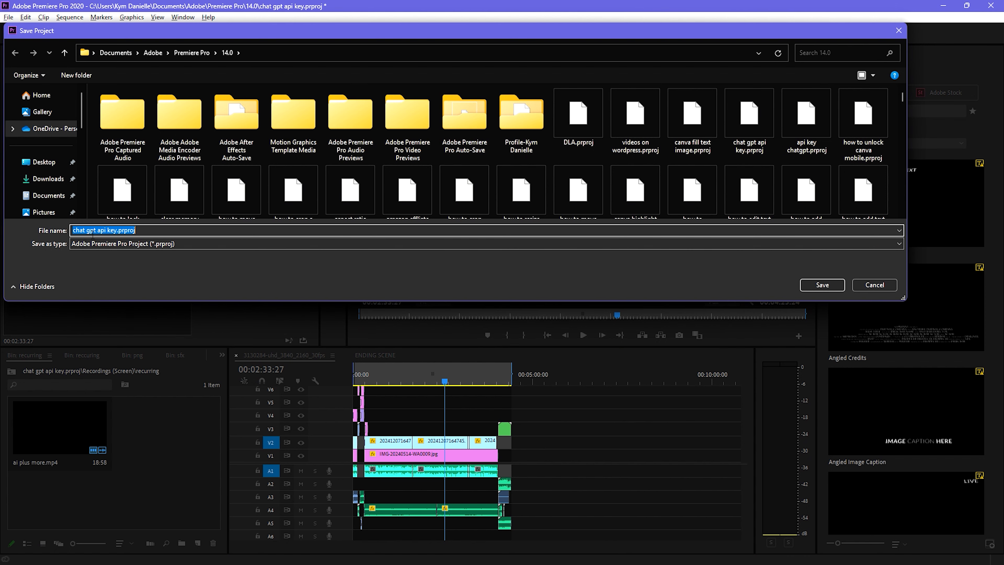
pyautogui.click(858, 285)
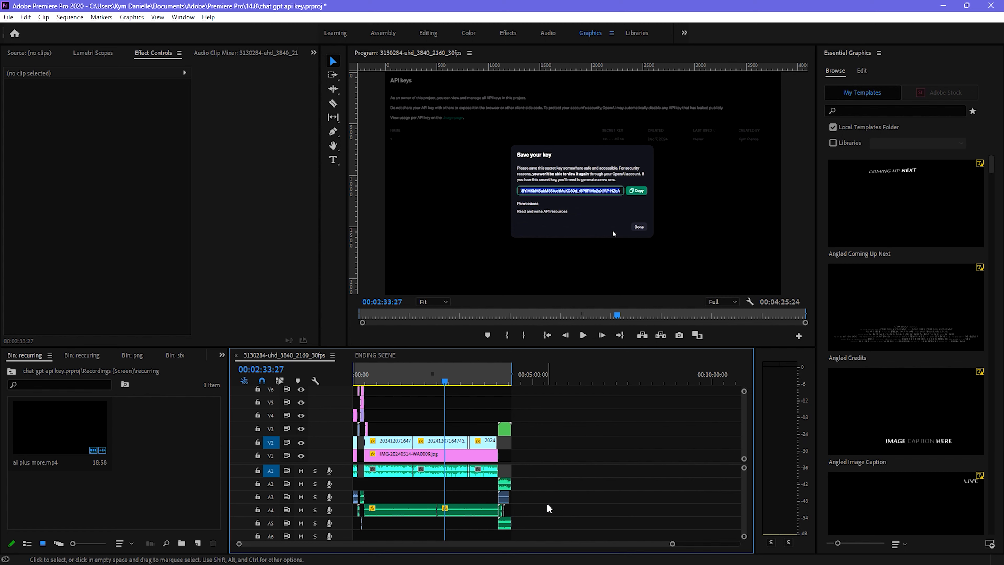
# Switch to Adobe Media Encoder and import the sequences of chat gpt api key.prproj into the queue.
pyautogui.hotkey('alt', 'Tab')
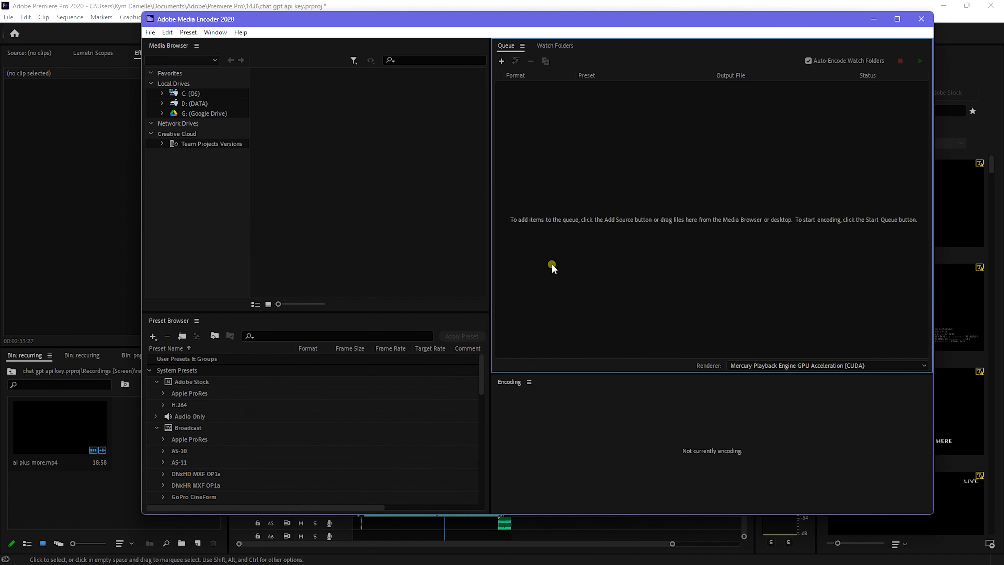
pyautogui.click(552, 265)
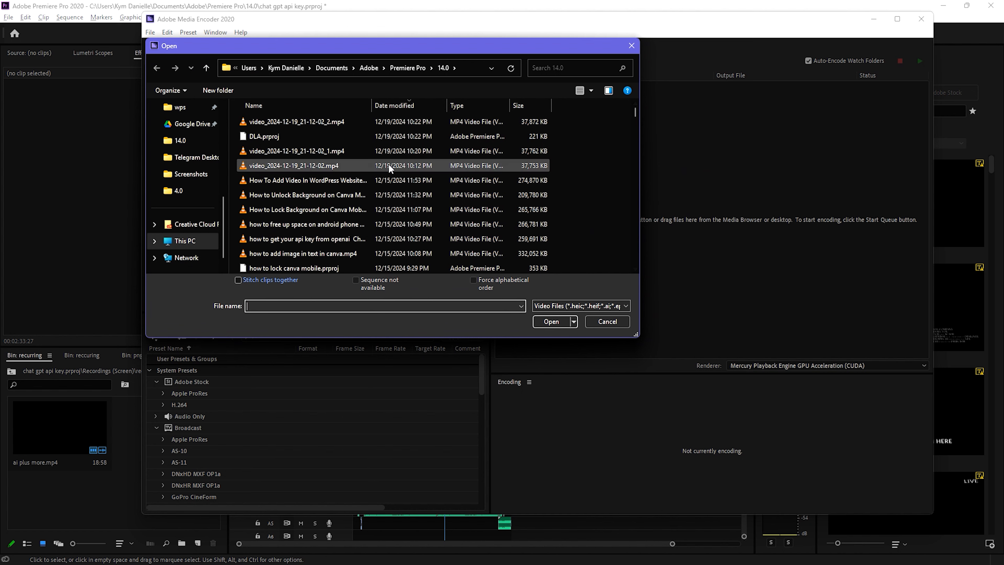
pyautogui.scroll(-3, 377, 185)
pyautogui.doubleClick(282, 223)
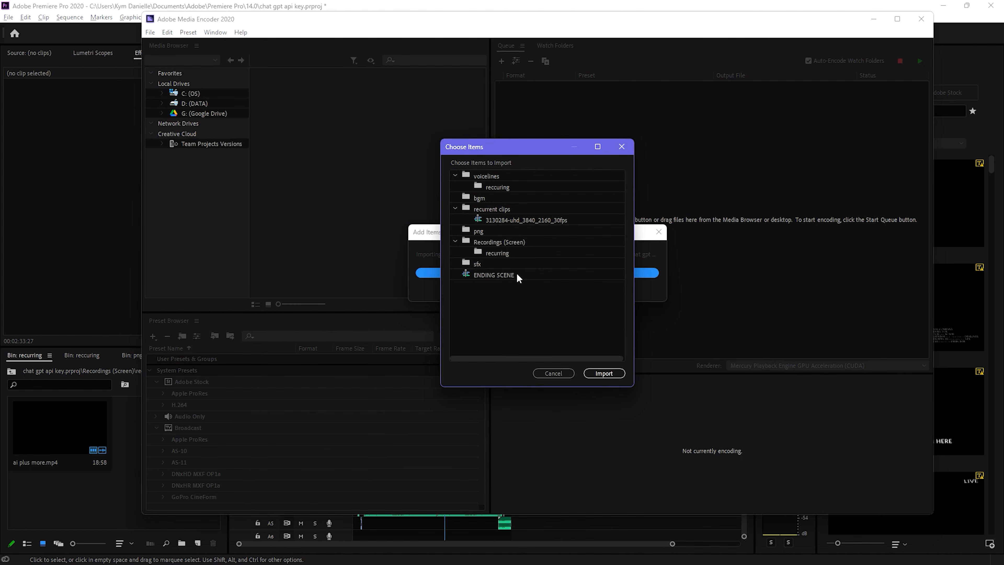
pyautogui.click(601, 373)
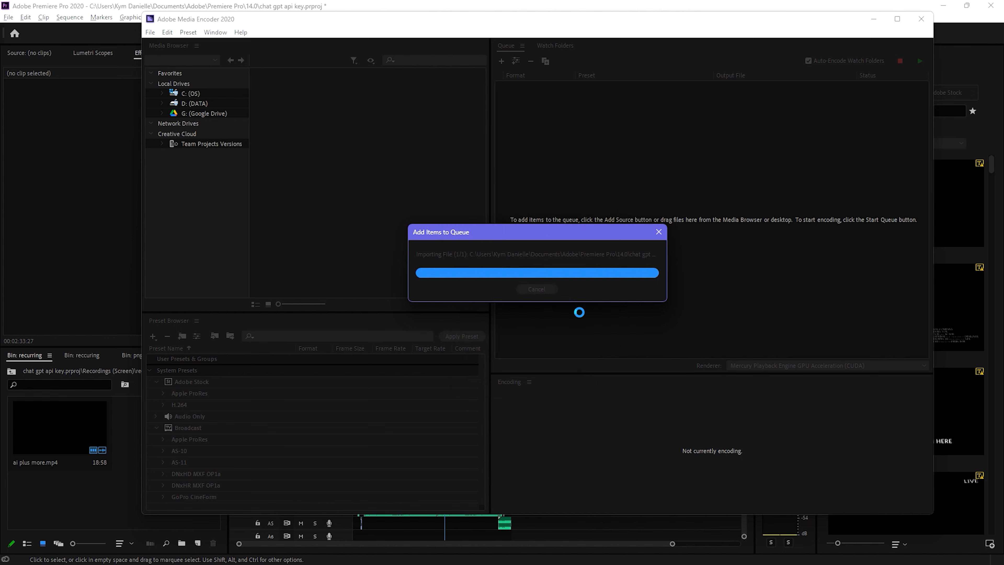
# Remove the ENDING SCENE sequence from the encoding queue.
pyautogui.click(564, 109)
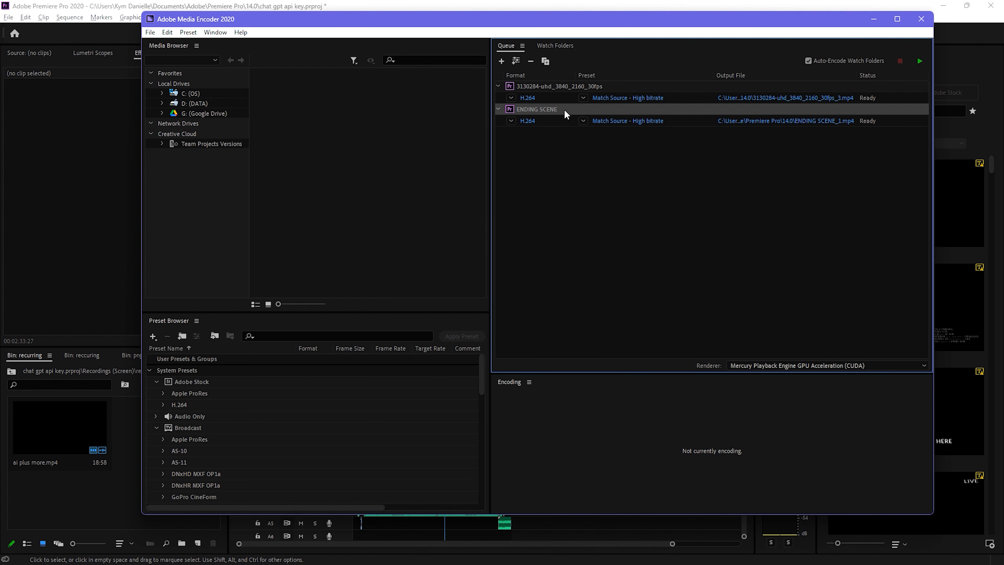
pyautogui.press('Delete')
pyautogui.click(590, 301)
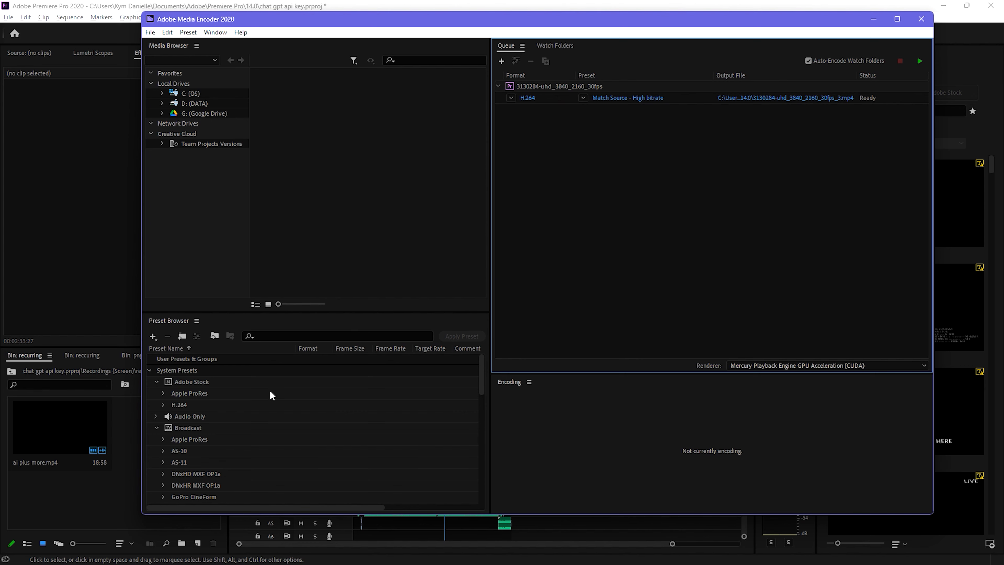
# Examine the available system presets and the output formats offered for the queued sequence, keeping H.264.
pyautogui.scroll(-10, 279, 402)
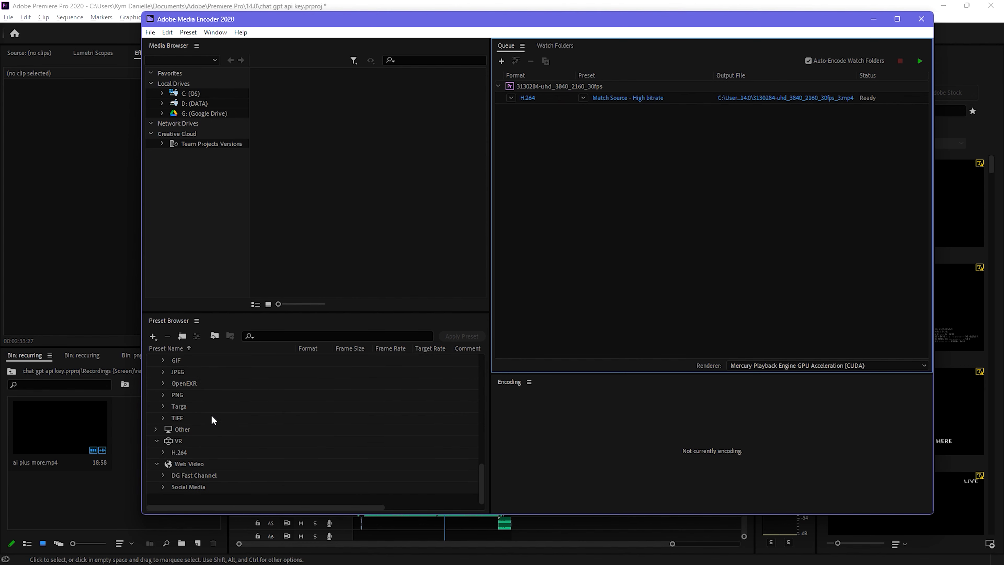
pyautogui.scroll(9, 205, 446)
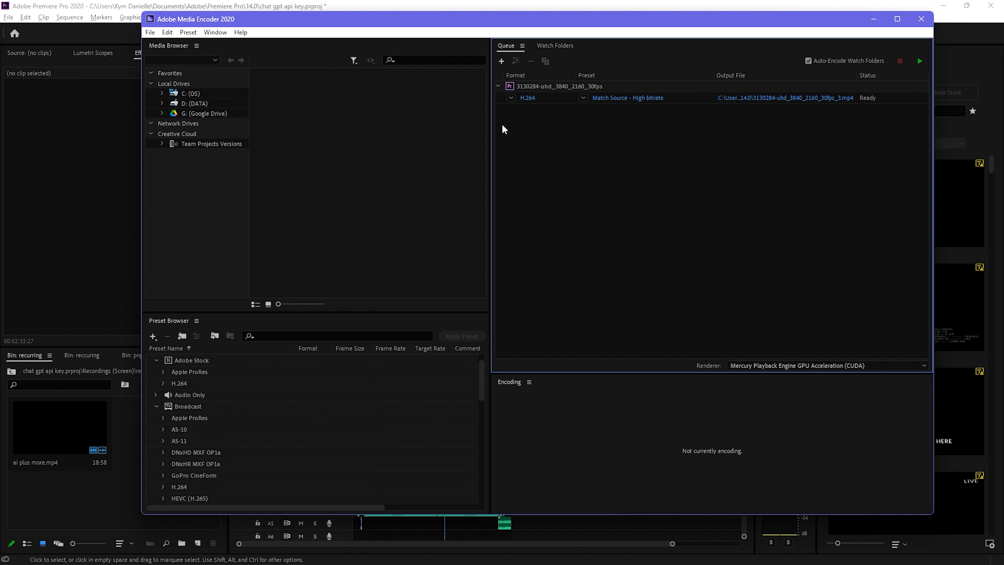
pyautogui.click(511, 98)
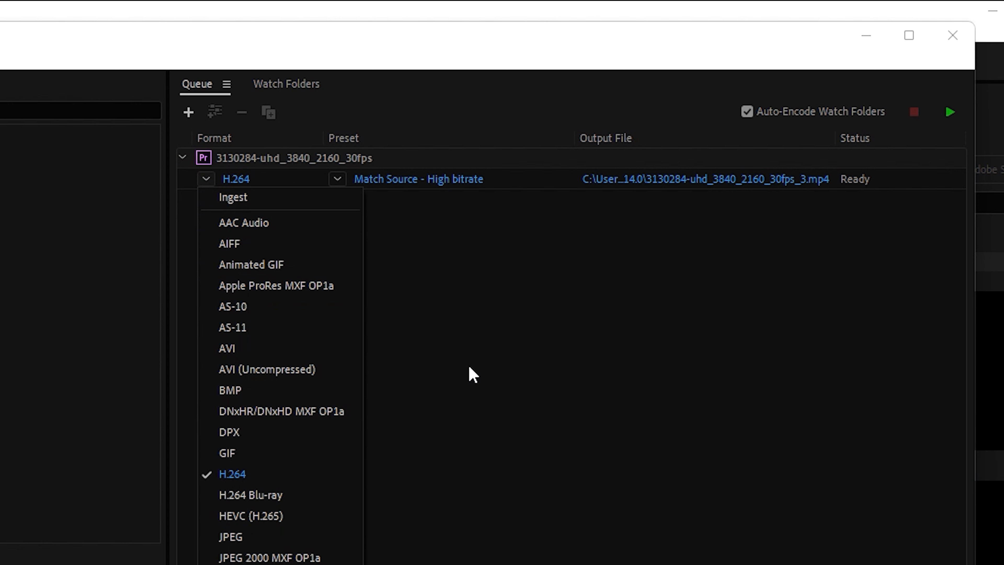
pyautogui.click(655, 200)
pyautogui.click(206, 179)
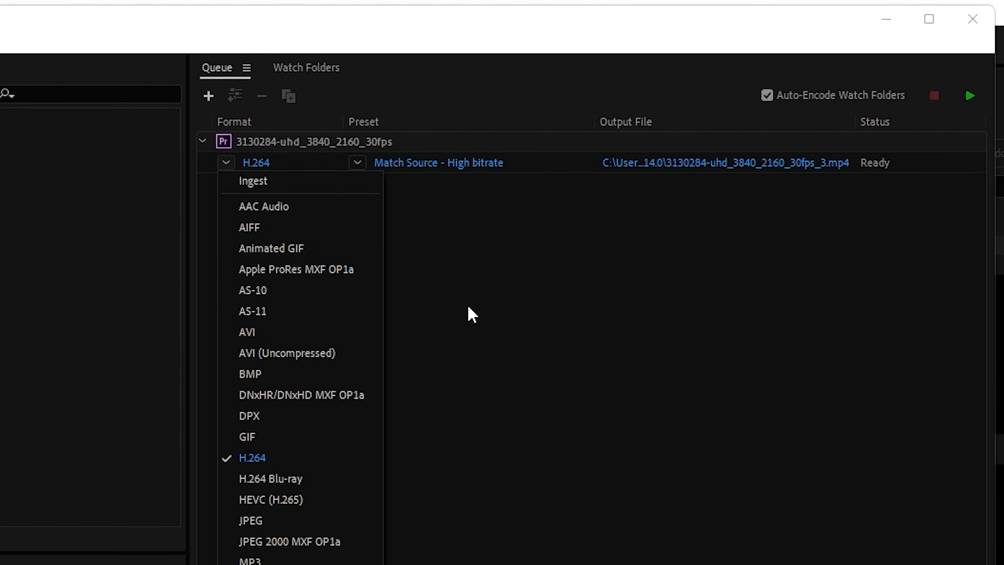
pyautogui.click(458, 317)
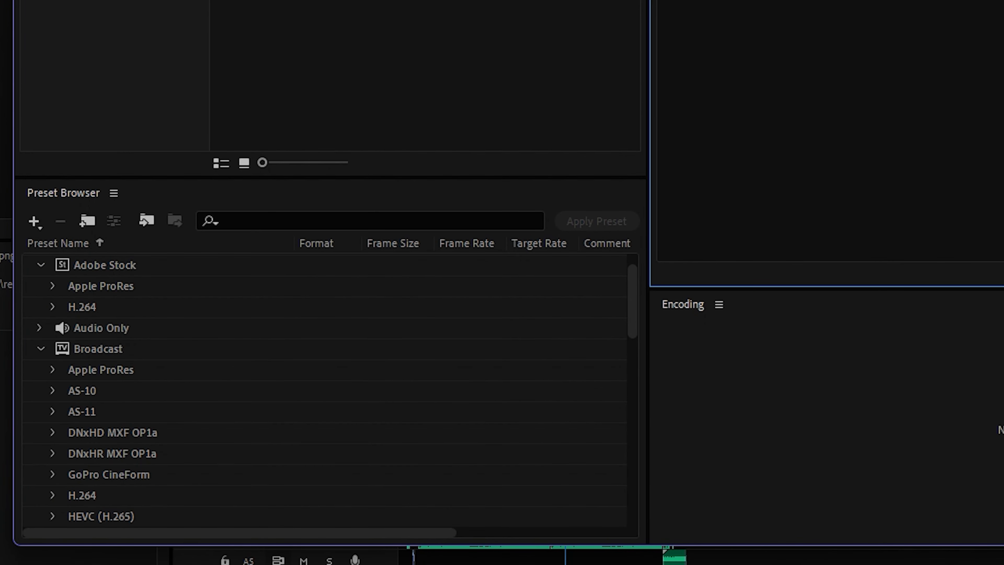
pyautogui.scroll(-10, 197, 370)
pyautogui.scroll(5, 195, 375)
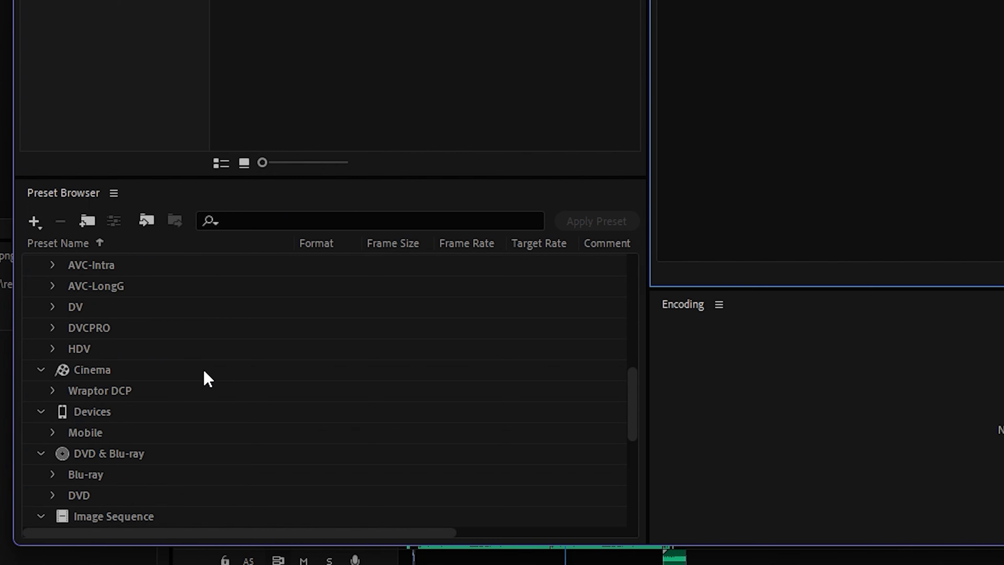
pyautogui.scroll(5, 207, 368)
# Start encoding the queued 3130284-uhd_3840_2160_30fps sequence as H.264 with the Match Source - High bitrate preset.
pyautogui.click(742, 93)
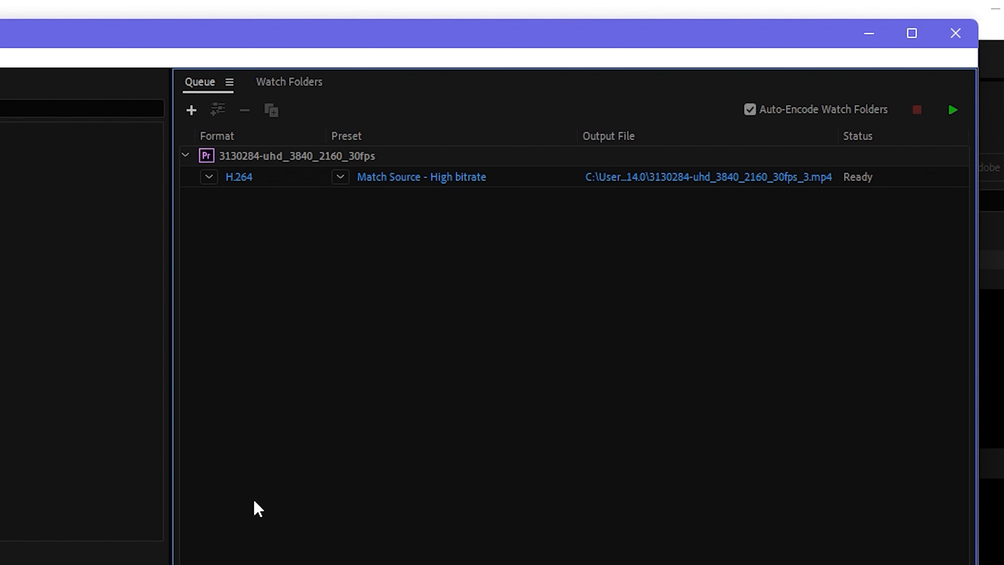
pyautogui.click(254, 502)
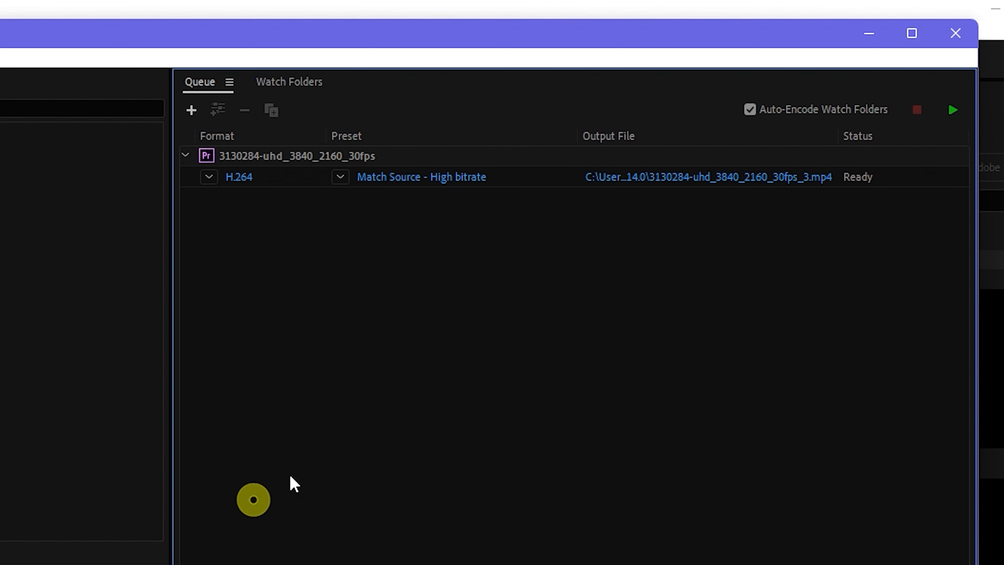
pyautogui.click(952, 111)
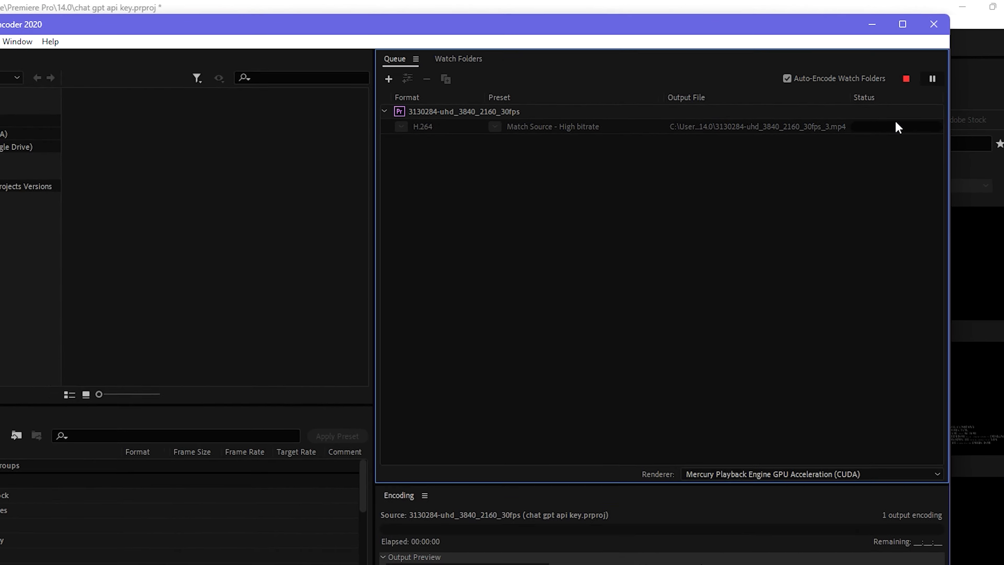